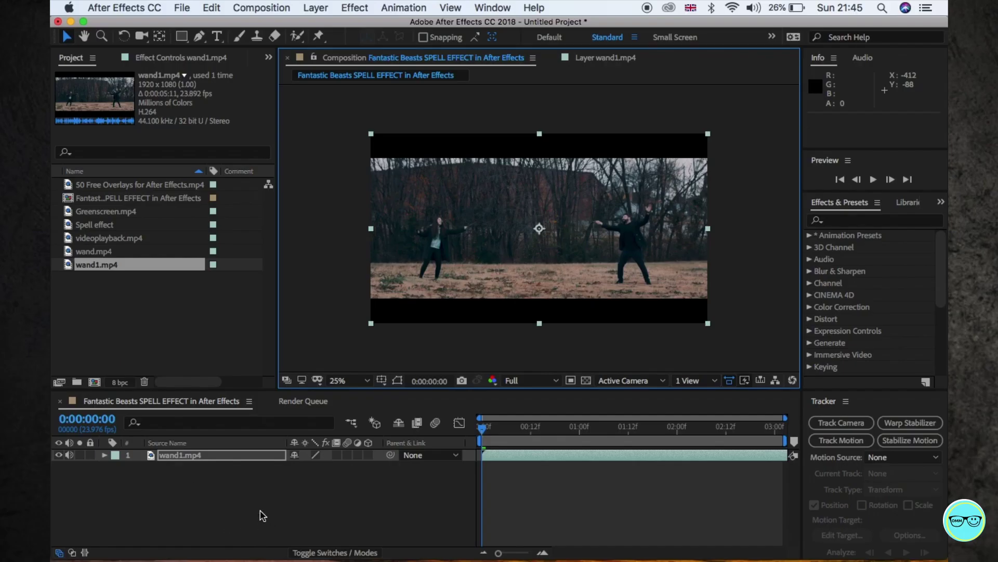
Step: Select the wand1.mp4 layer in the Timeline and bring up the Window menu
left_click(260, 489)
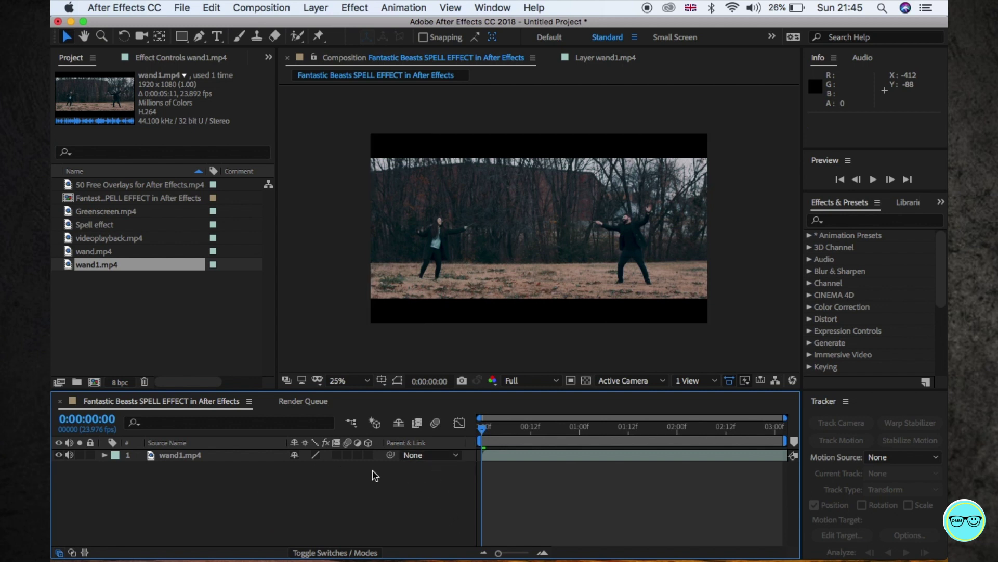
left_click(184, 459)
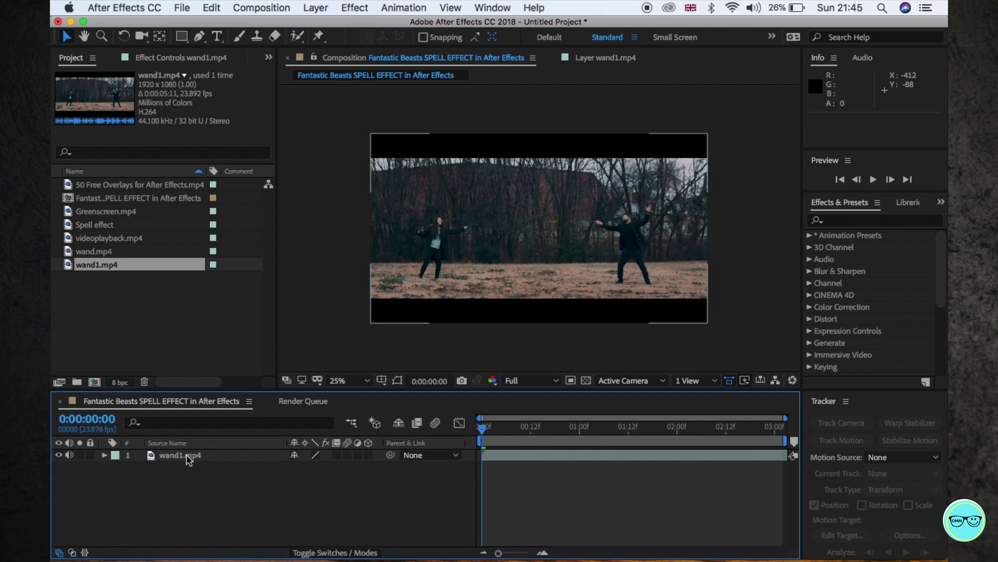
left_click(188, 460)
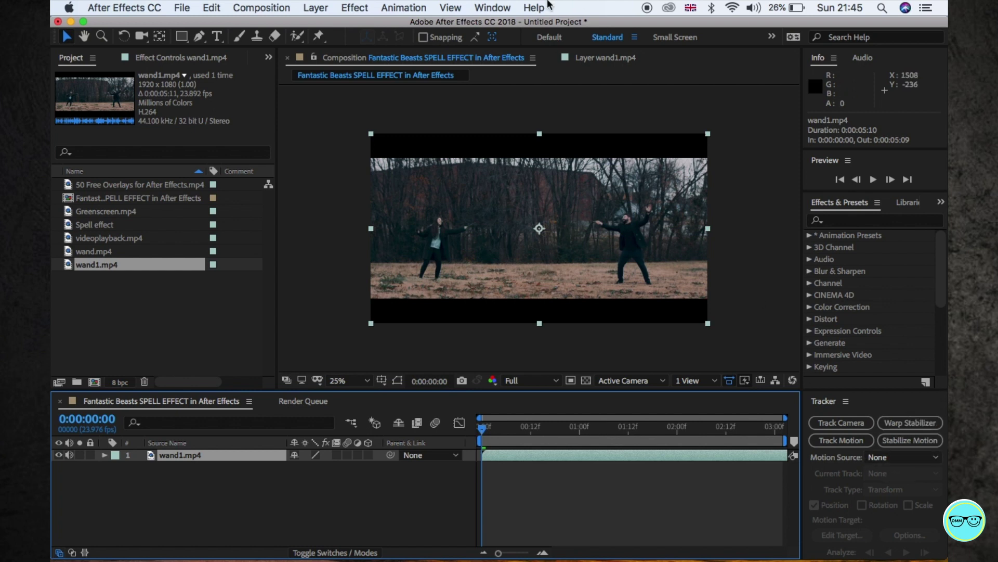
left_click(477, 5)
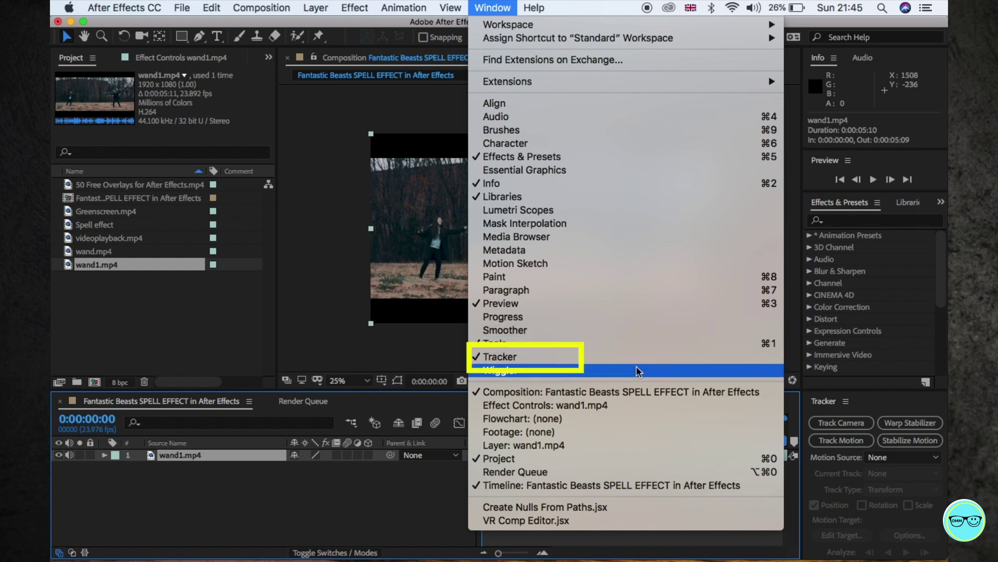
Step: Start a motion track with Track Point 1 placed on the left dueller's wand tip
left_click(550, 357)
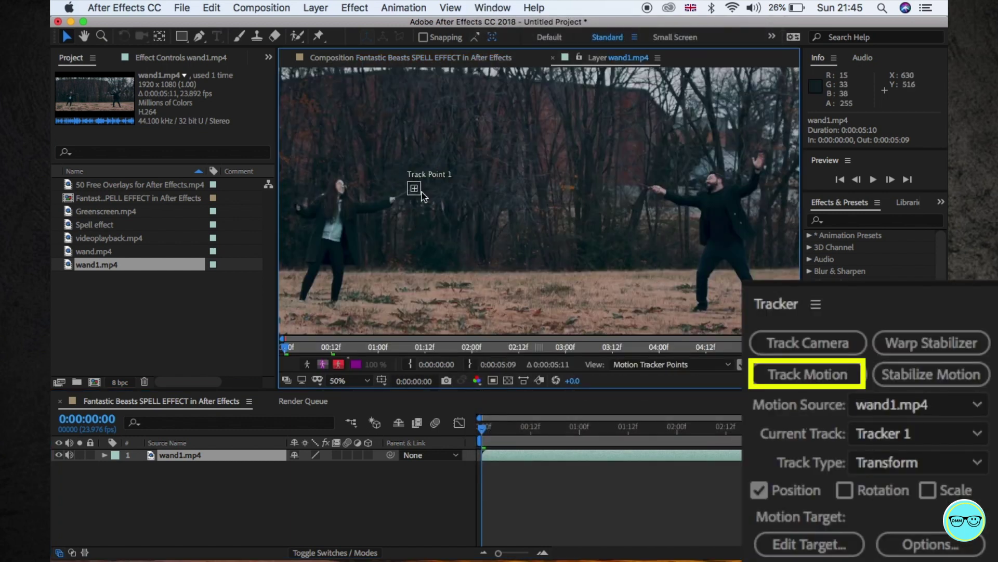
scroll(416, 196, "up", 1)
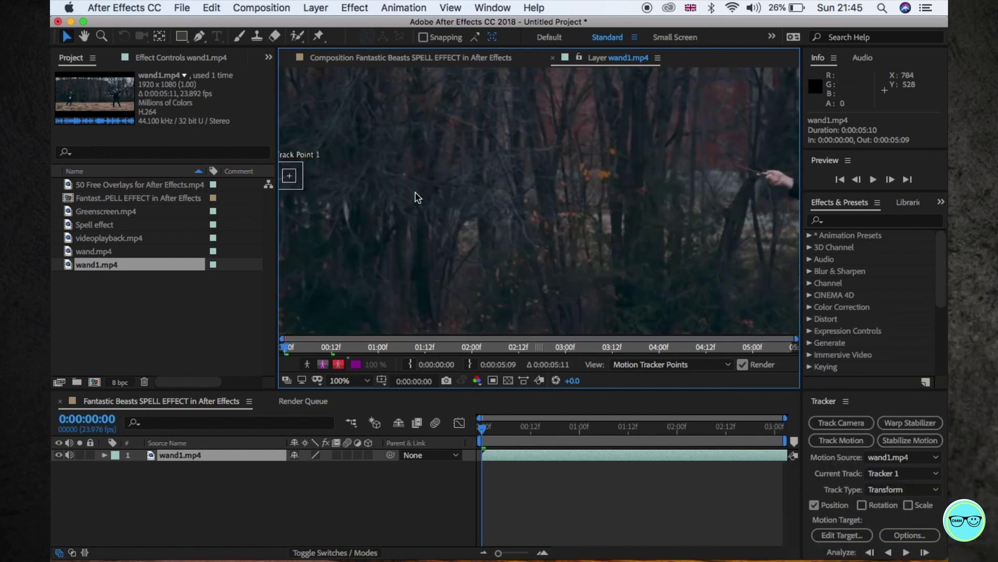
scroll(546, 220, "left", 4)
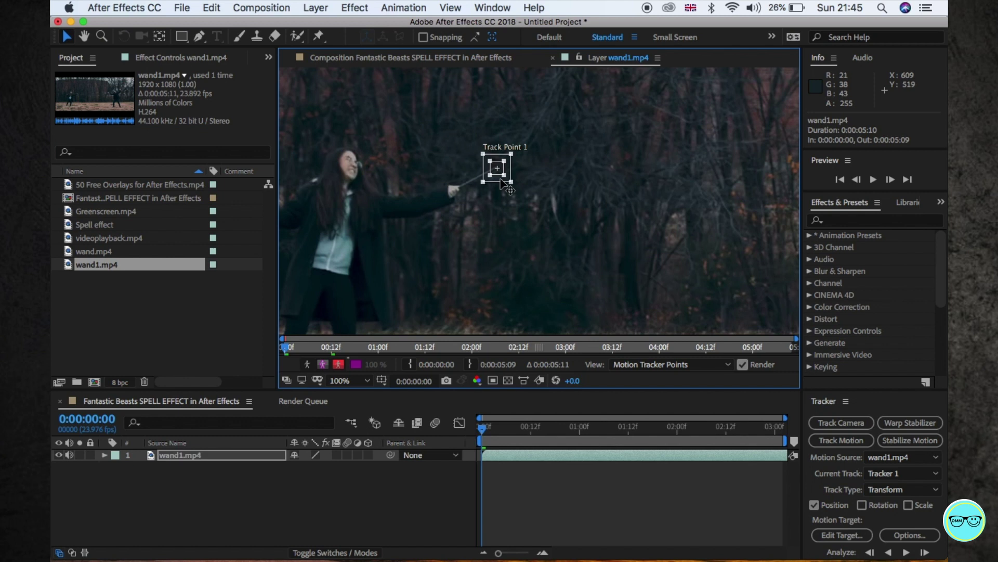
left_click_drag(501, 178, 500, 179)
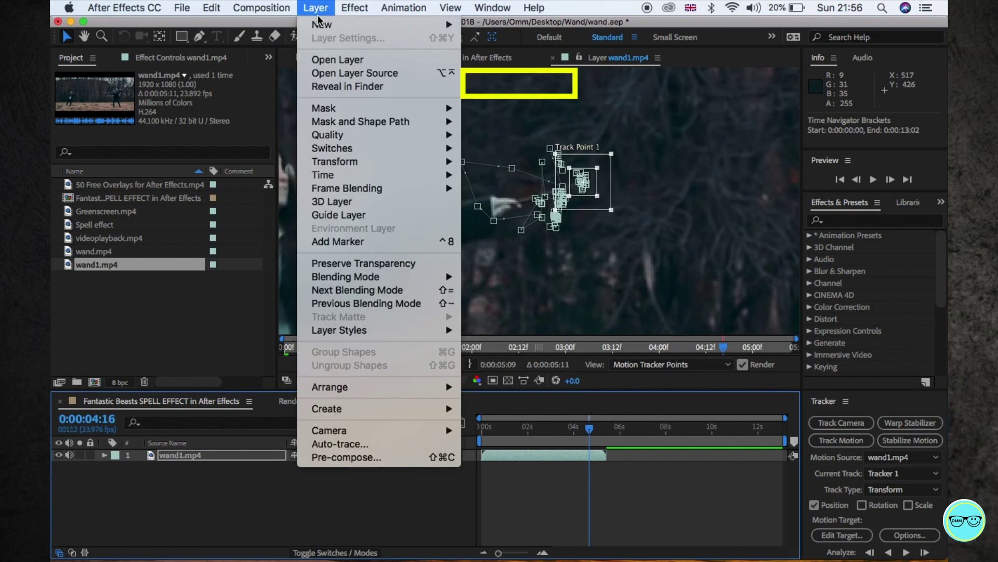
Step: Add a new null object layer and rename it 'Left'
mouse_move(385, 23)
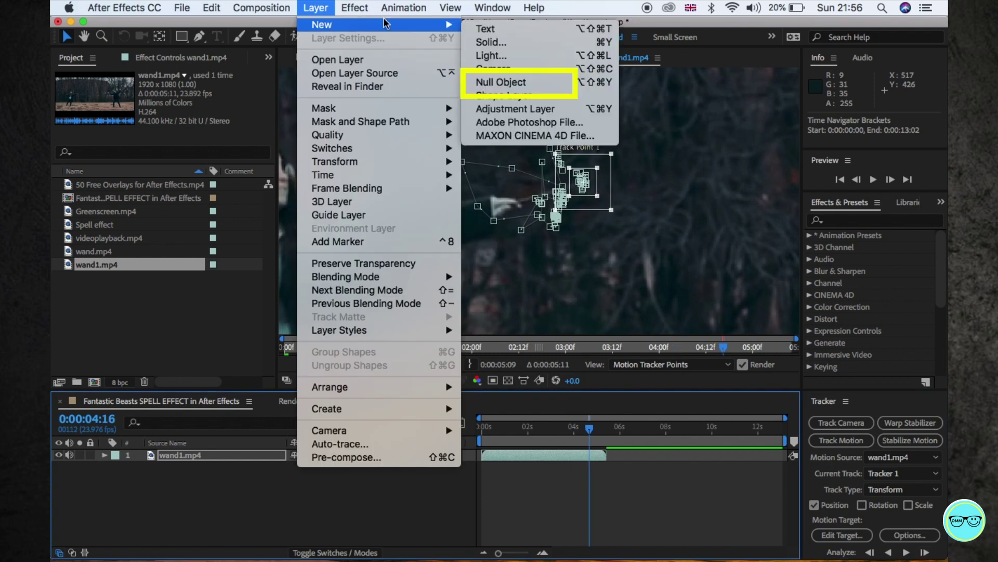
left_click(540, 83)
right_click(179, 455)
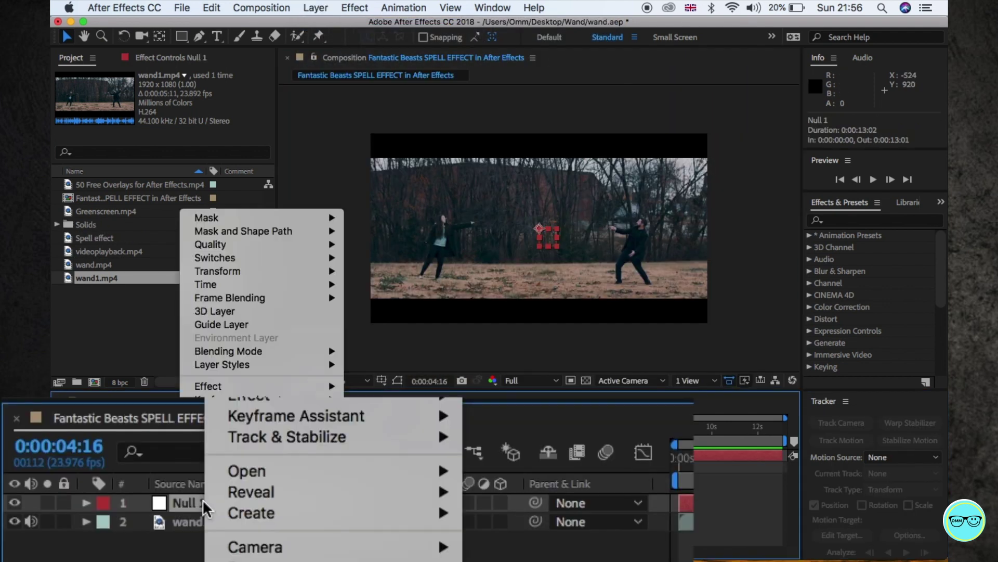
key("Return")
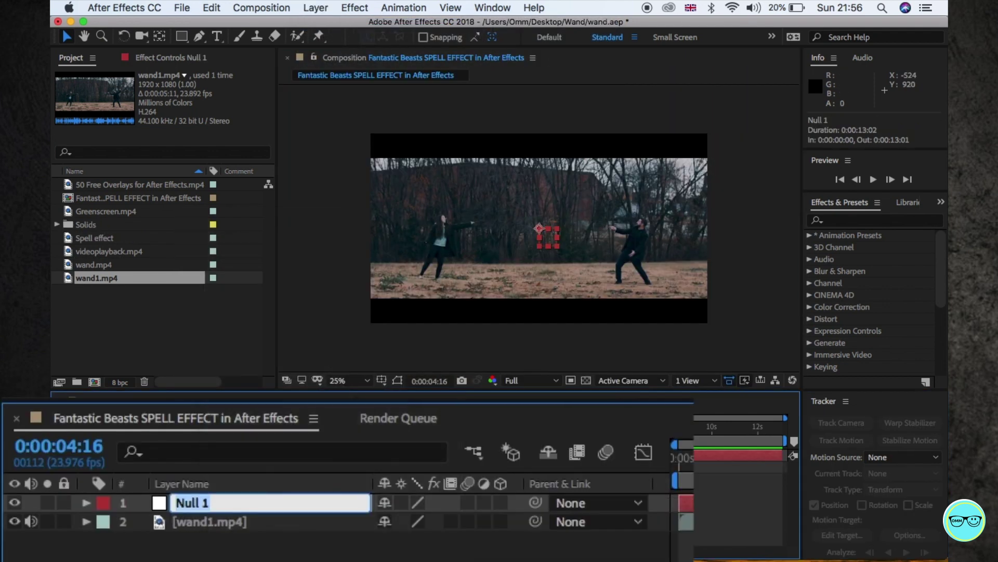
type("Left")
key("Return")
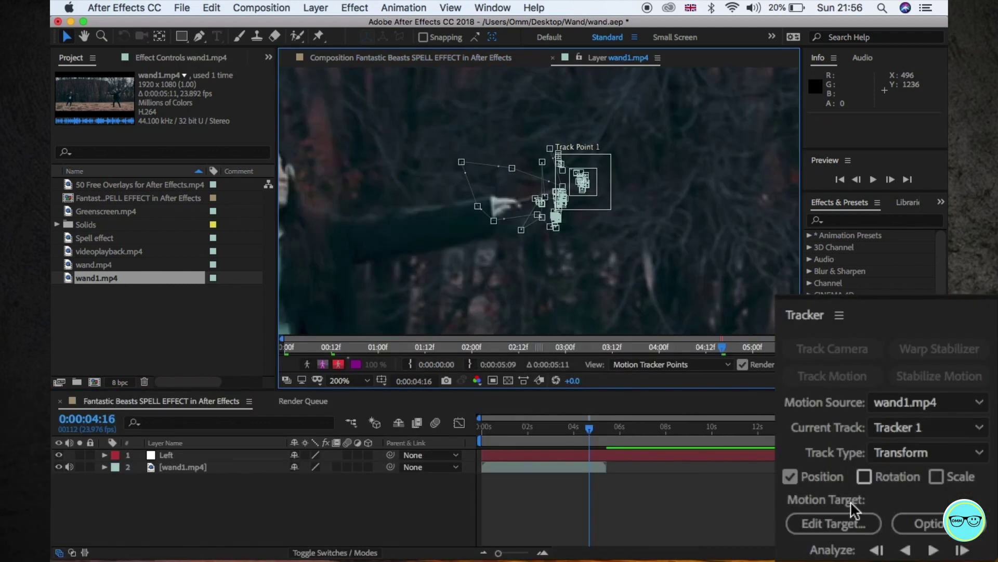
Step: Apply the wand track to the Left null in X and Y, then place a second track point on the right wand
left_click(845, 524)
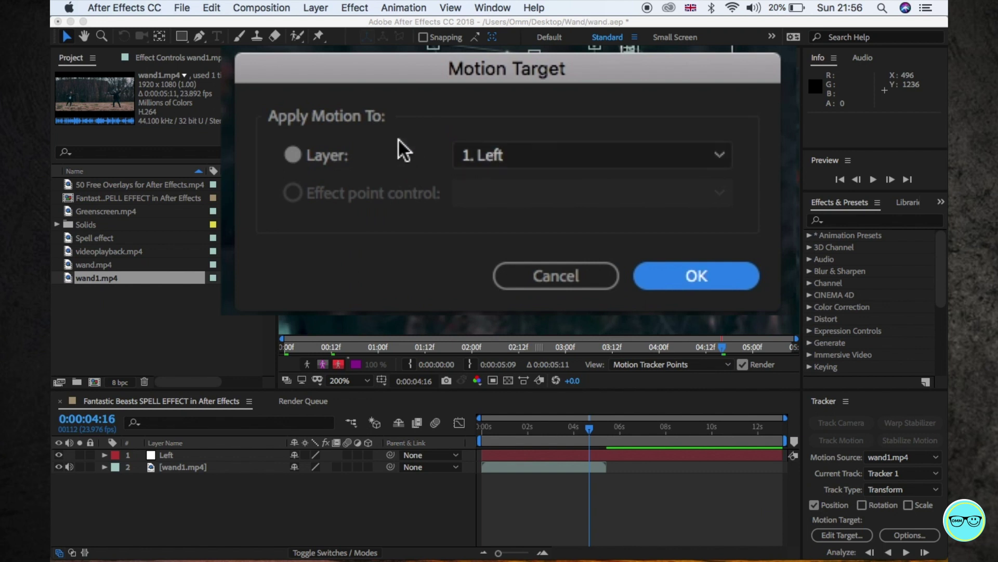
left_click(687, 275)
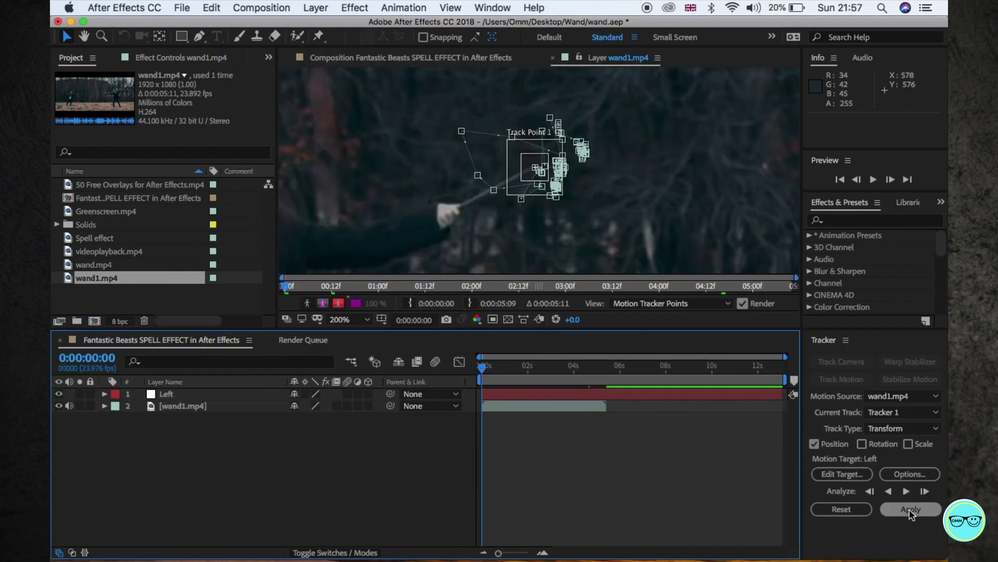
left_click(910, 509)
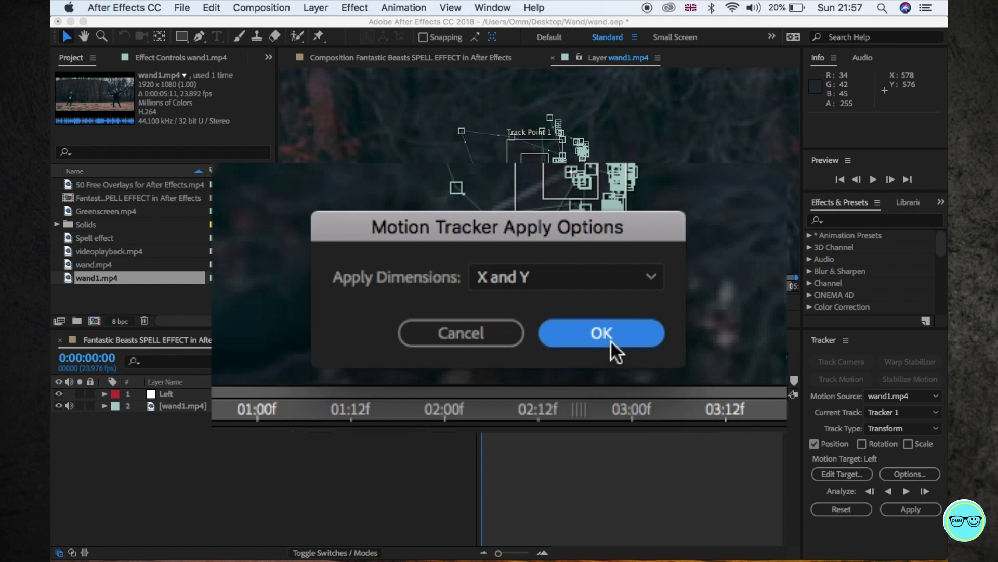
left_click(612, 339)
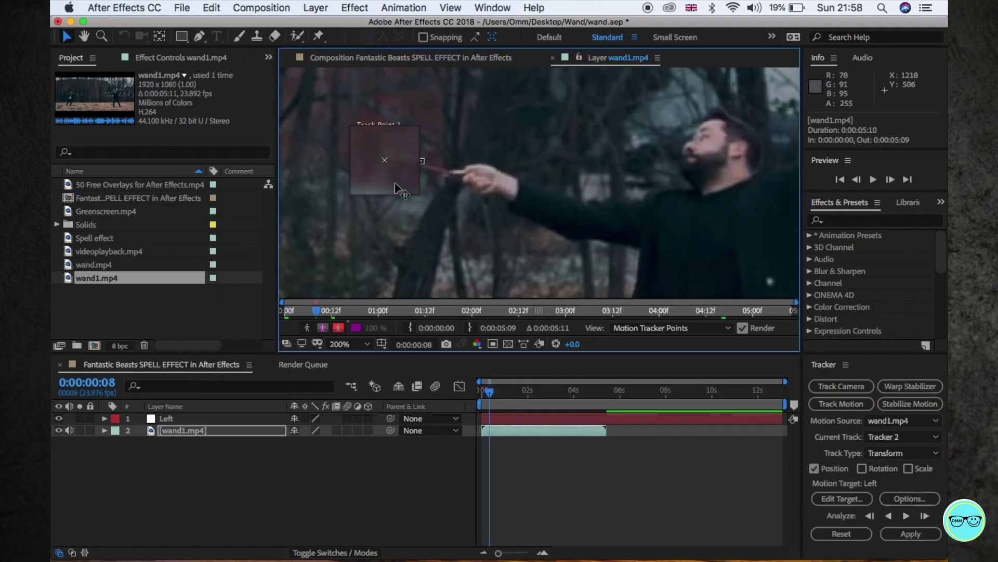
left_click_drag(397, 188, 413, 184)
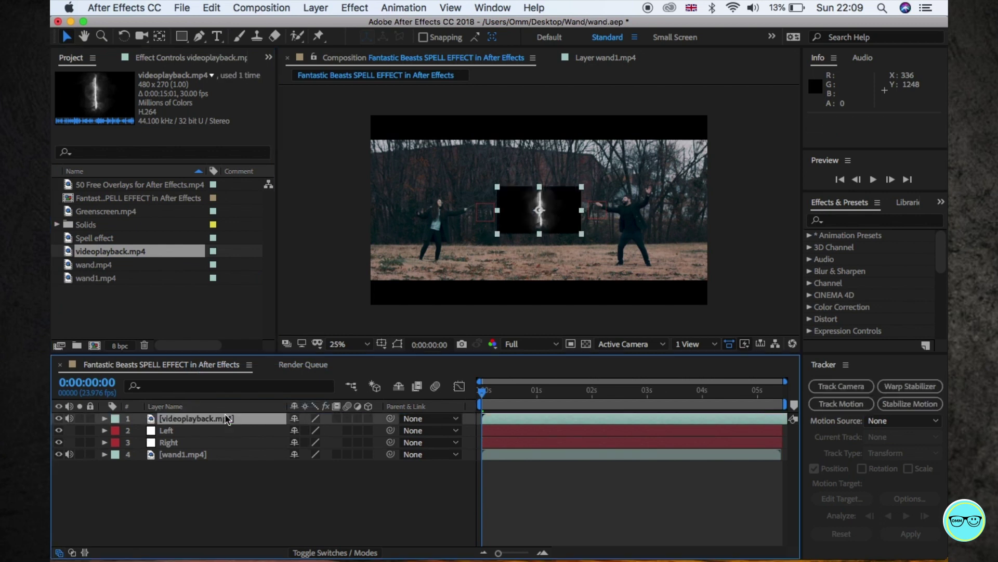
Step: Rotate the spell clip 90° and set its blending mode to Screen
key("r")
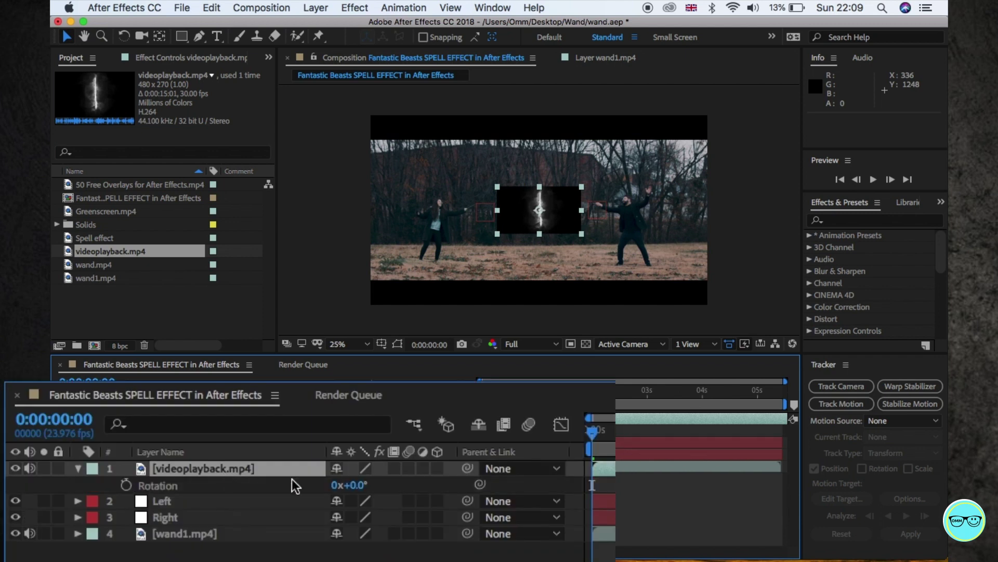
left_click(357, 487)
type("90")
key("Return")
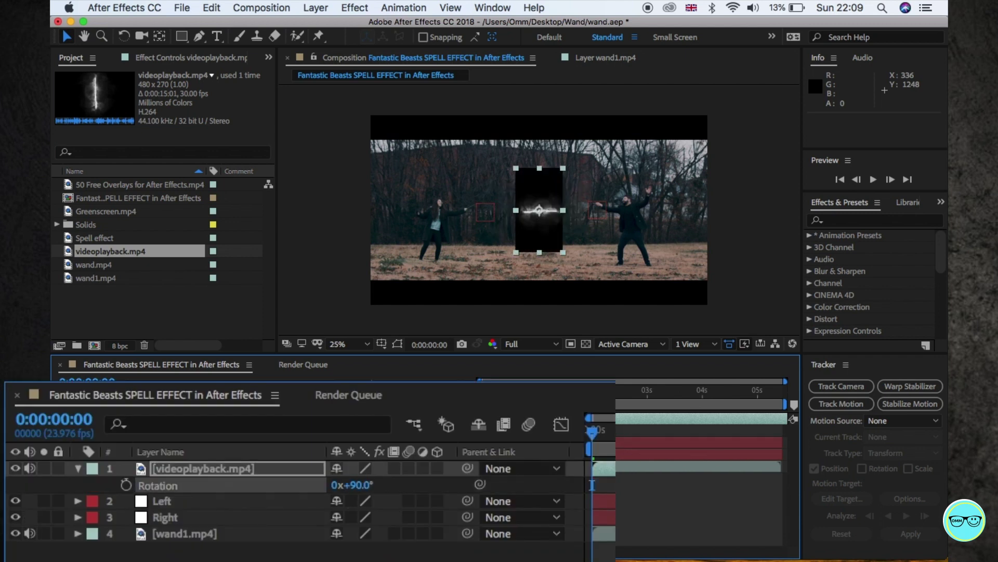
key("F4")
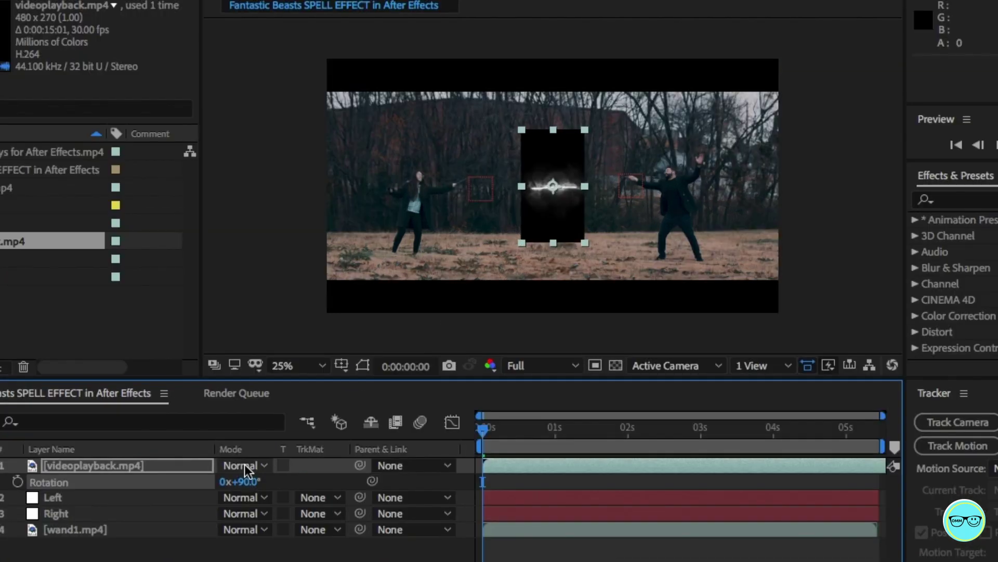
left_click(245, 466)
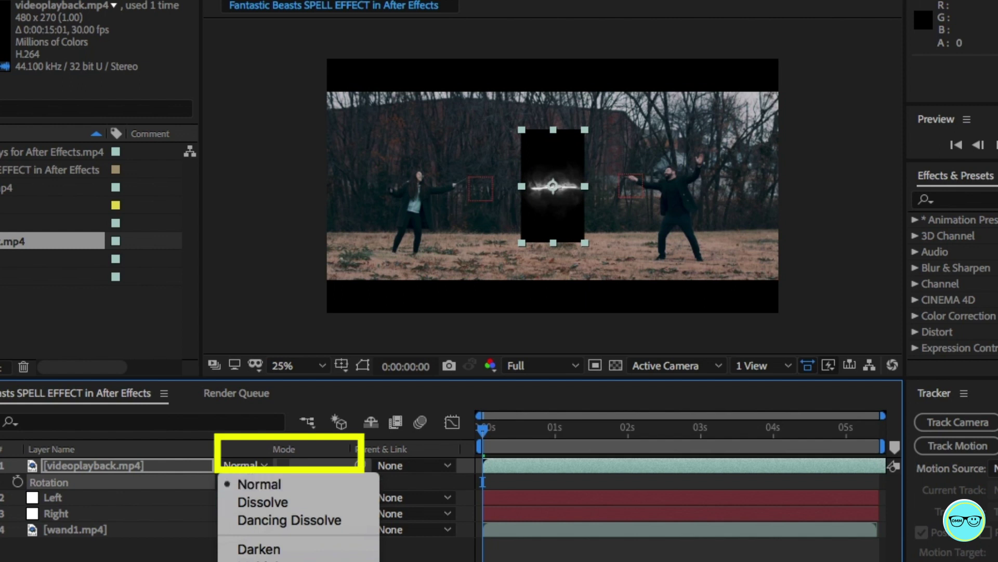
scroll(333, 458, "down", 5)
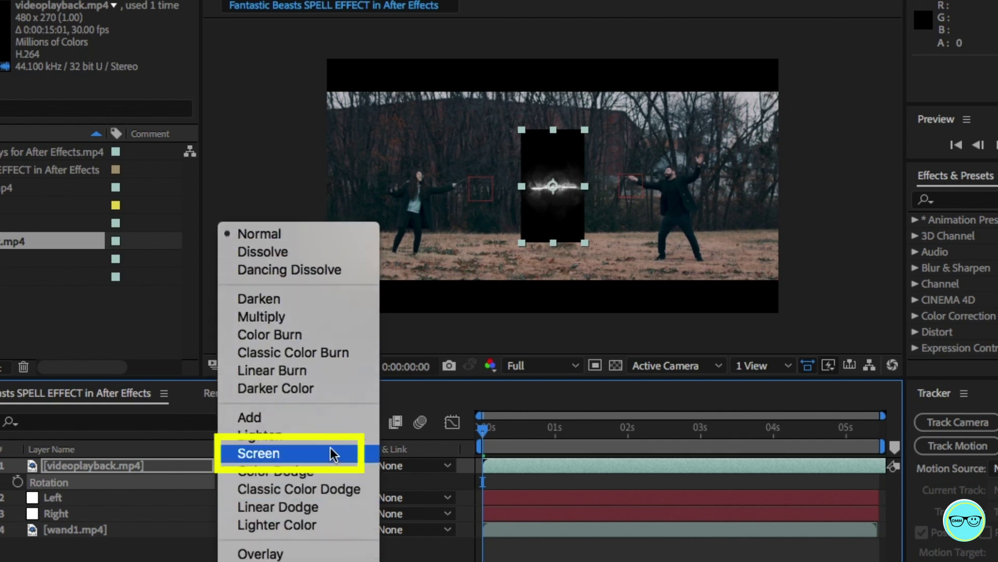
left_click(331, 449)
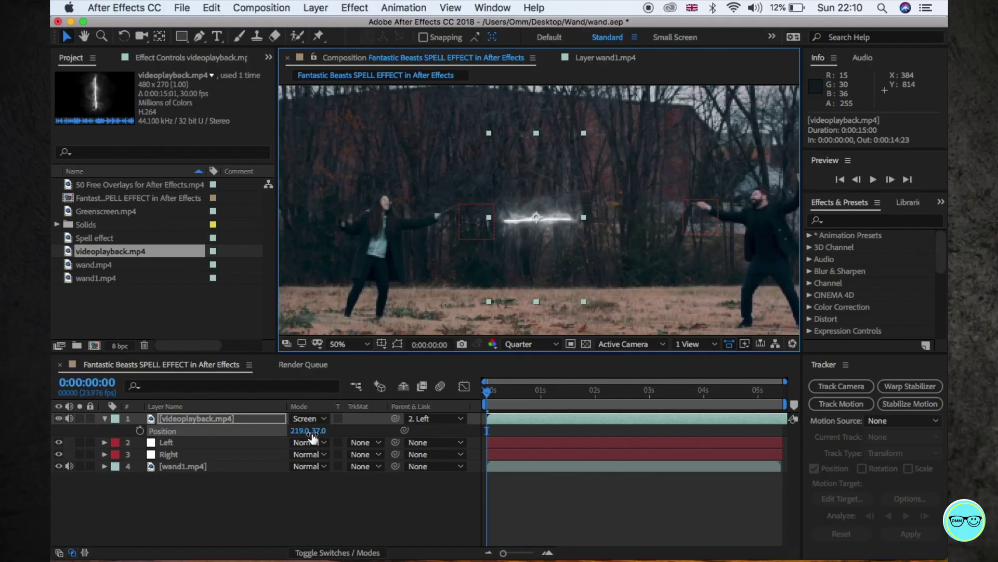
Step: Position the spell beam between the wands and parent it to a tracked null
left_click_drag(300, 435, 216, 434)
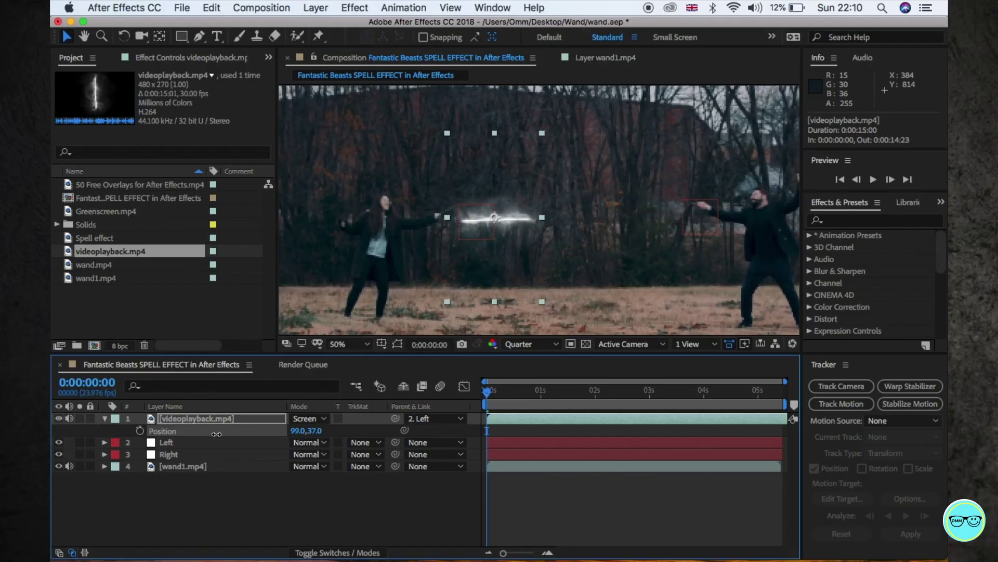
left_click_drag(319, 431, 322, 431)
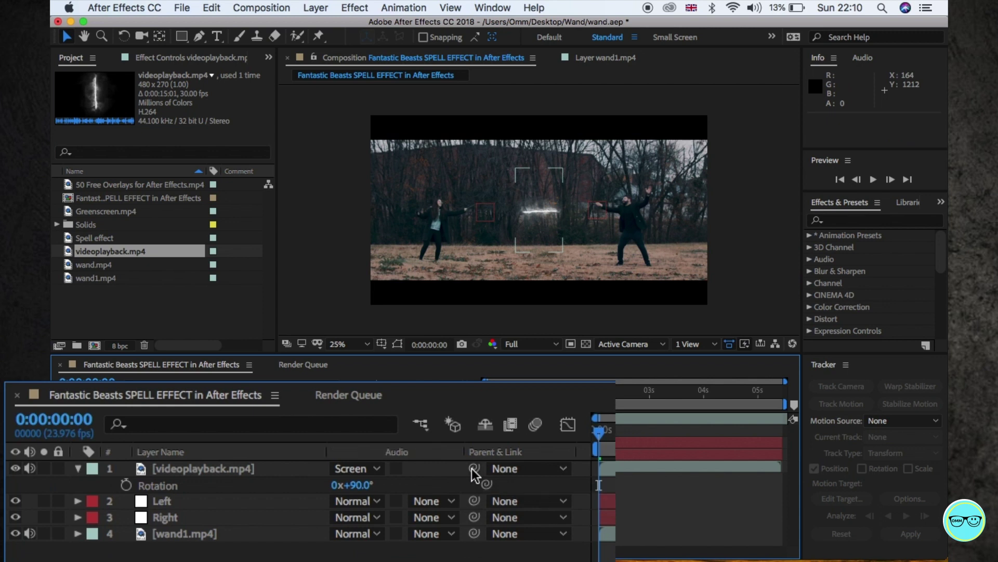
left_click_drag(475, 472, 300, 507)
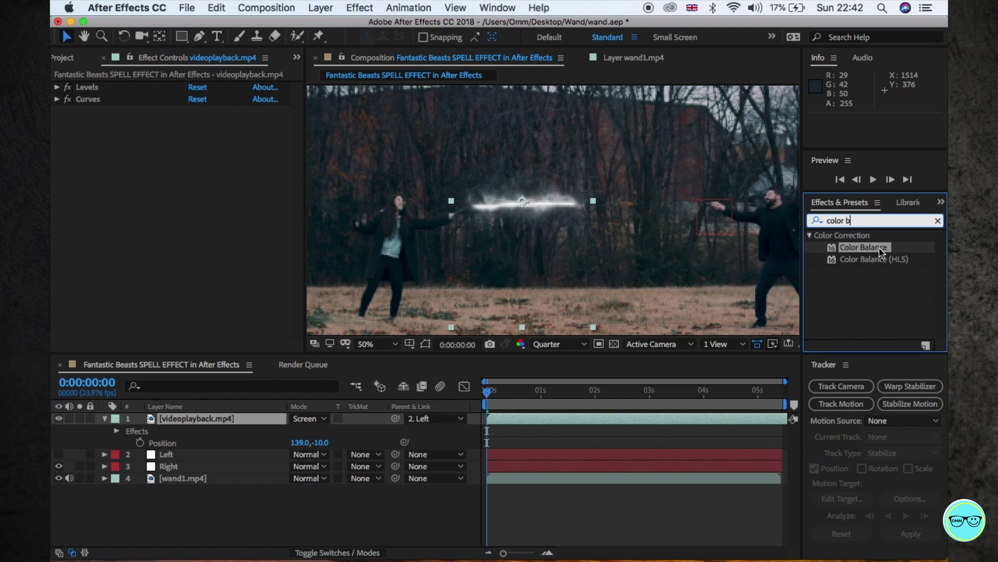
Step: Apply Color Balance to the beam with Shadow, Midtone and Highlight Blue Balance 74, 30 and 27
left_click_drag(881, 253, 218, 272)
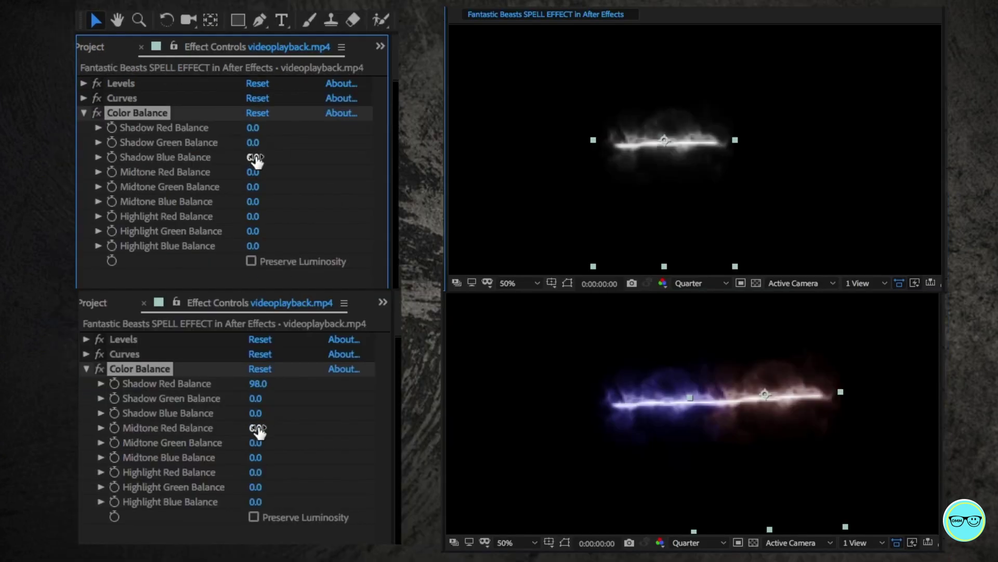
left_click_drag(258, 431, 257, 427)
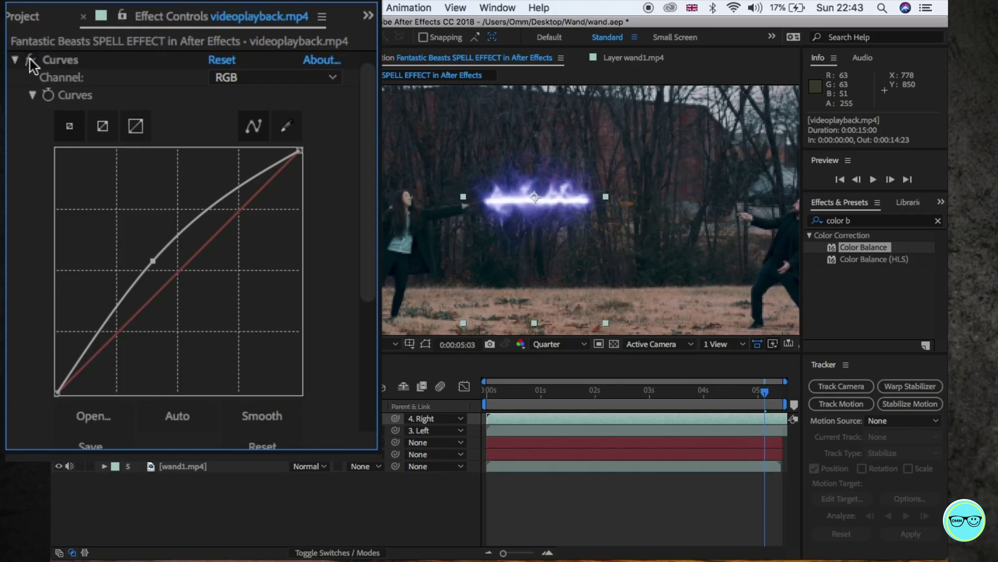
left_click(16, 60)
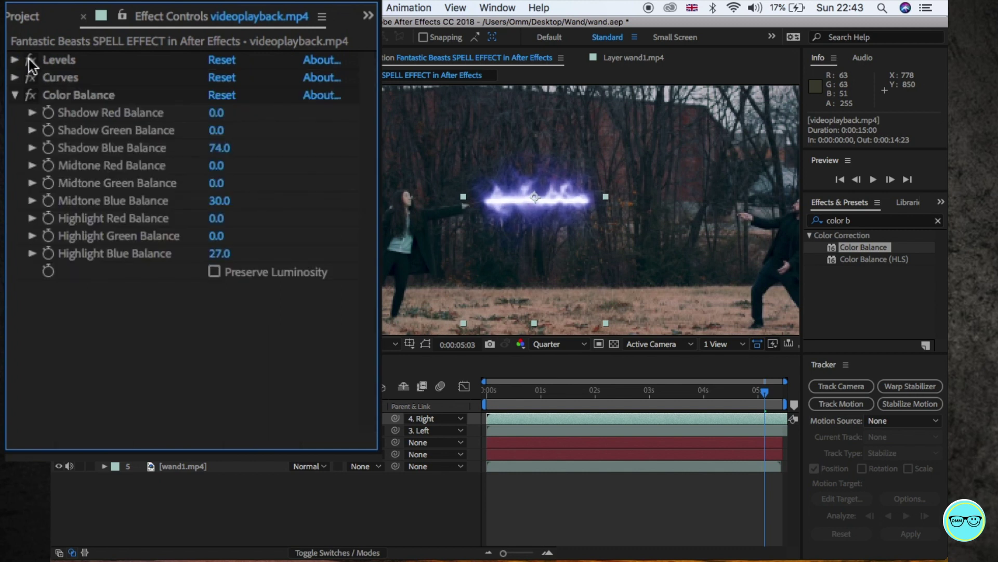
left_click(15, 60)
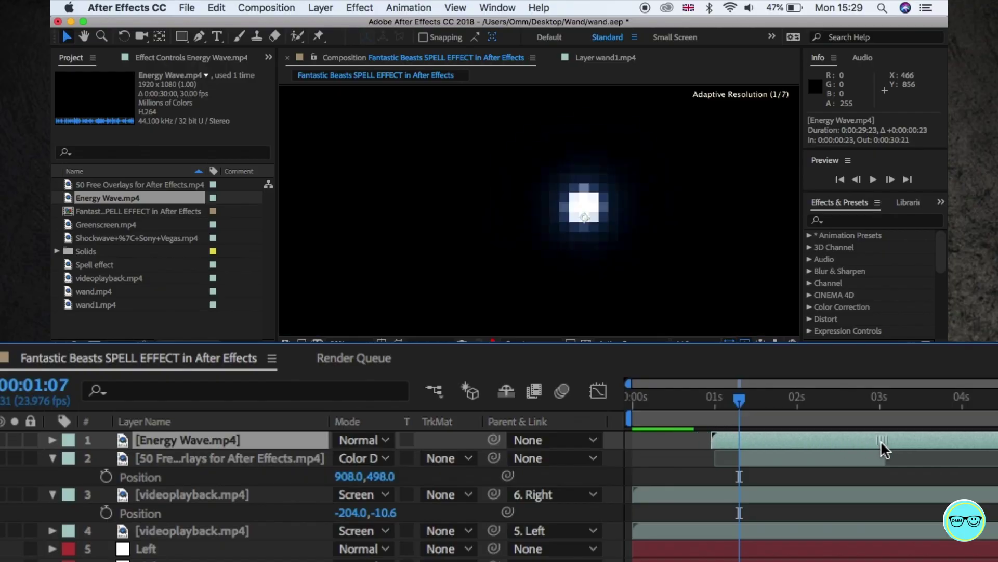
Step: Trim Energy Wave to start at 1:11, set it to Screen, and place it between the overlay layers
mouse_move(760, 398)
left_mouse_down()
mouse_move(744, 398)
mouse_move(753, 400)
left_mouse_up()
left_click_drag(732, 440, 753, 442)
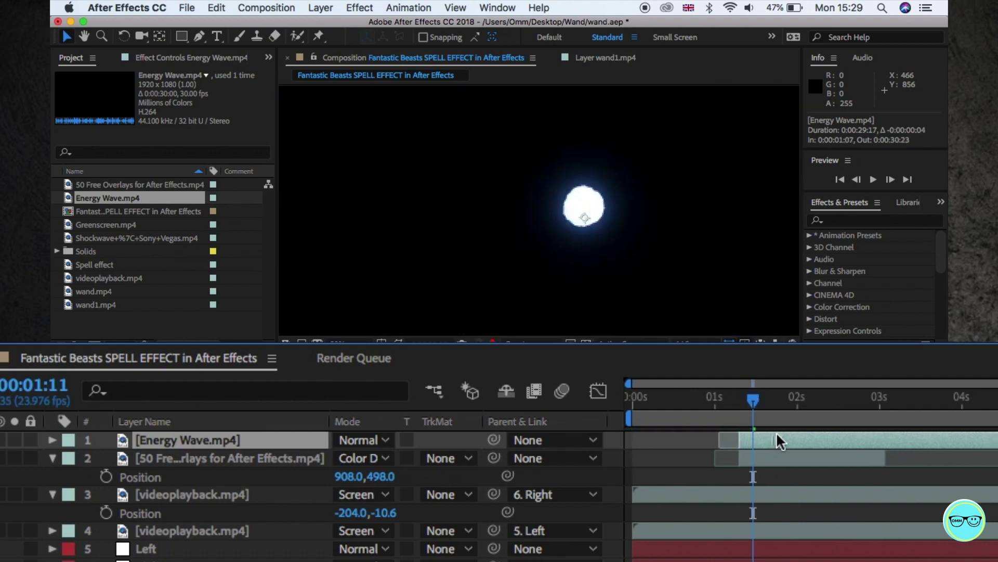
left_click_drag(187, 440, 214, 469)
left_click(358, 475)
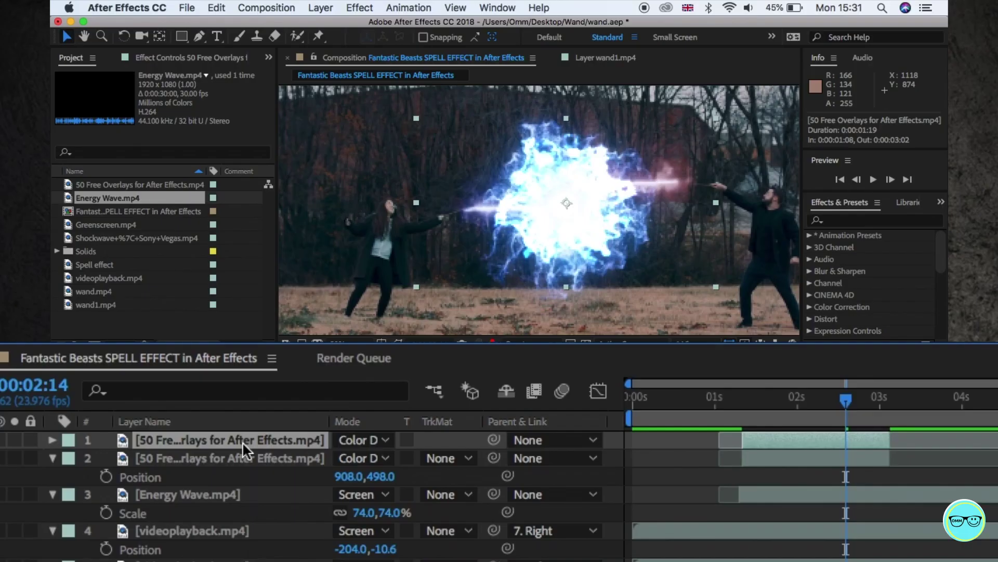
left_click_drag(244, 448, 244, 523)
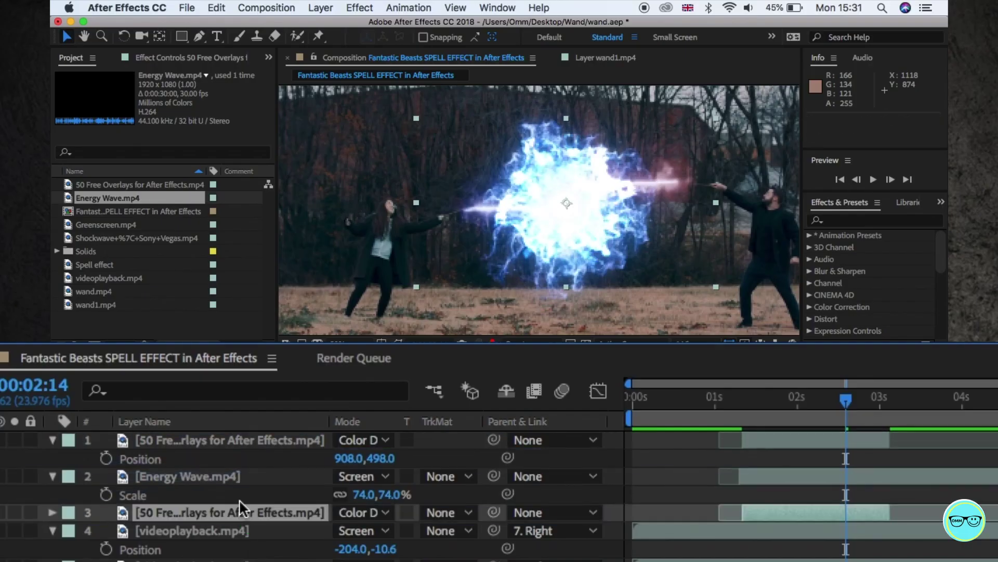
Step: Move the Energy Wave onto the beam collision and keyframe its Position around 1:11 and 3:12
left_click(751, 401)
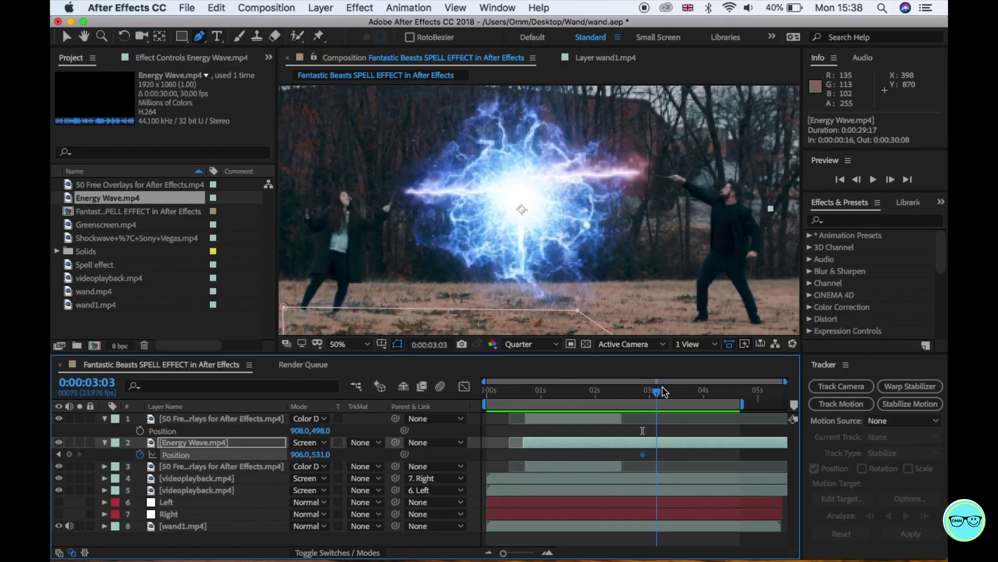
left_click_drag(304, 454, 317, 454)
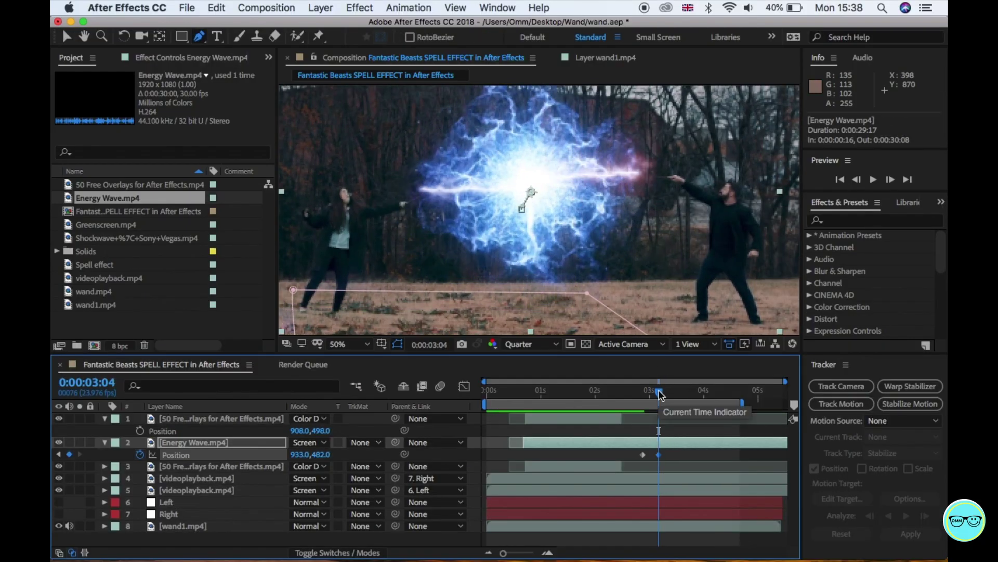
mouse_move(659, 391)
left_mouse_down()
mouse_move(688, 391)
mouse_move(660, 391)
mouse_move(677, 391)
left_mouse_up()
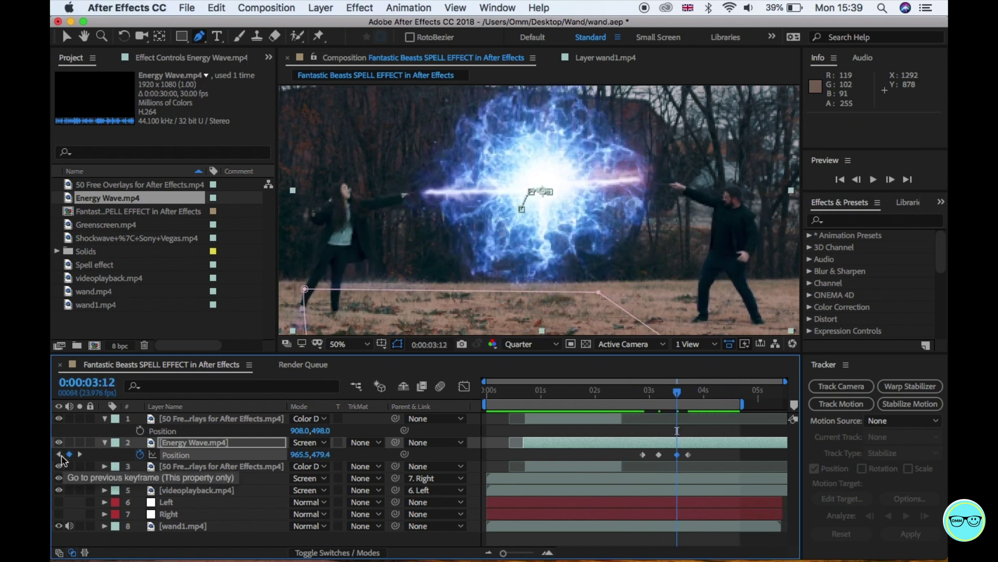
left_click(303, 454)
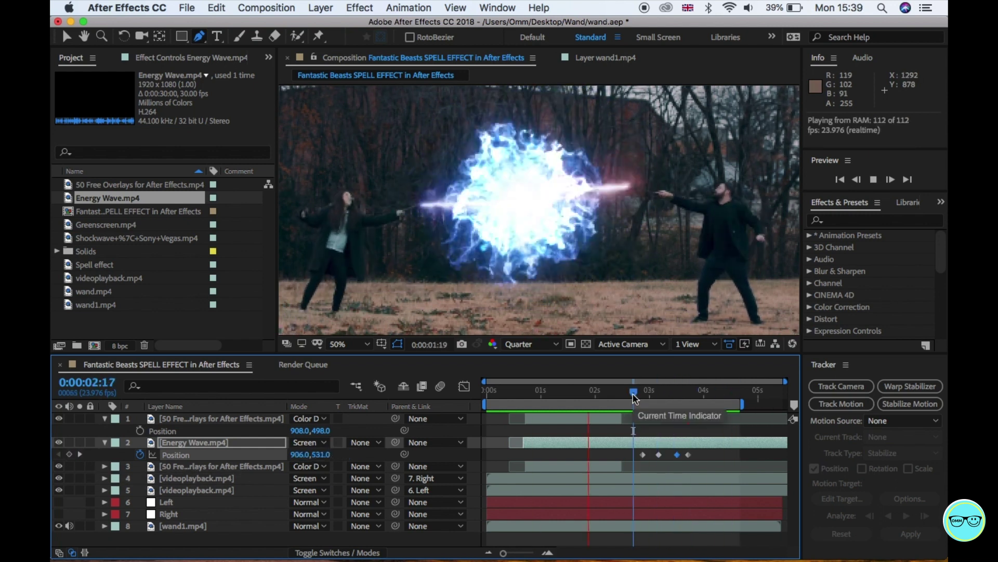
left_click_drag(677, 391, 546, 391)
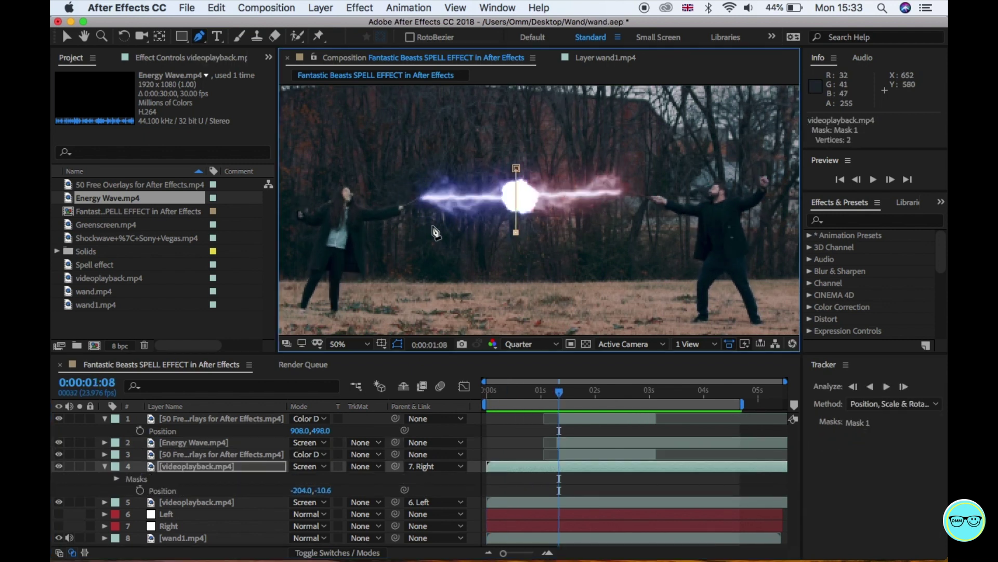
Step: Draw a mask on the beam layer and shift it right to hide the beam's overshoot, then duplicate wand1.mp4
left_click(435, 232)
left_click(427, 161)
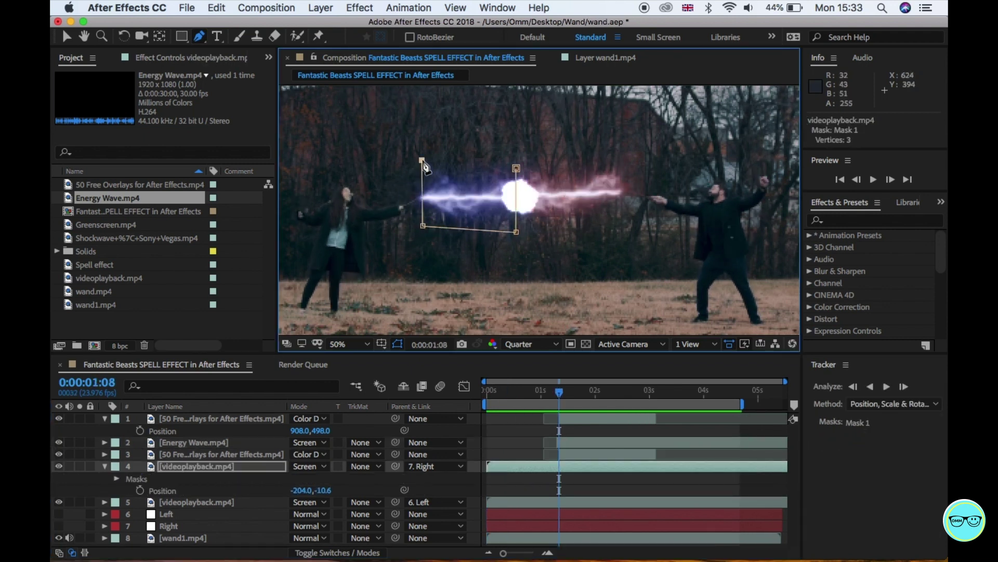
left_click(515, 168)
left_click(190, 505)
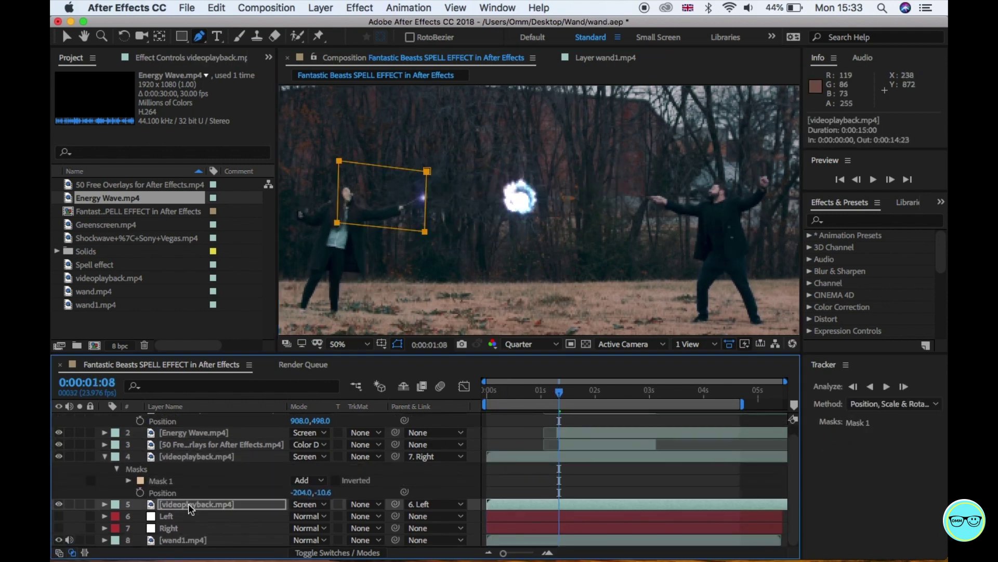
left_click(104, 504)
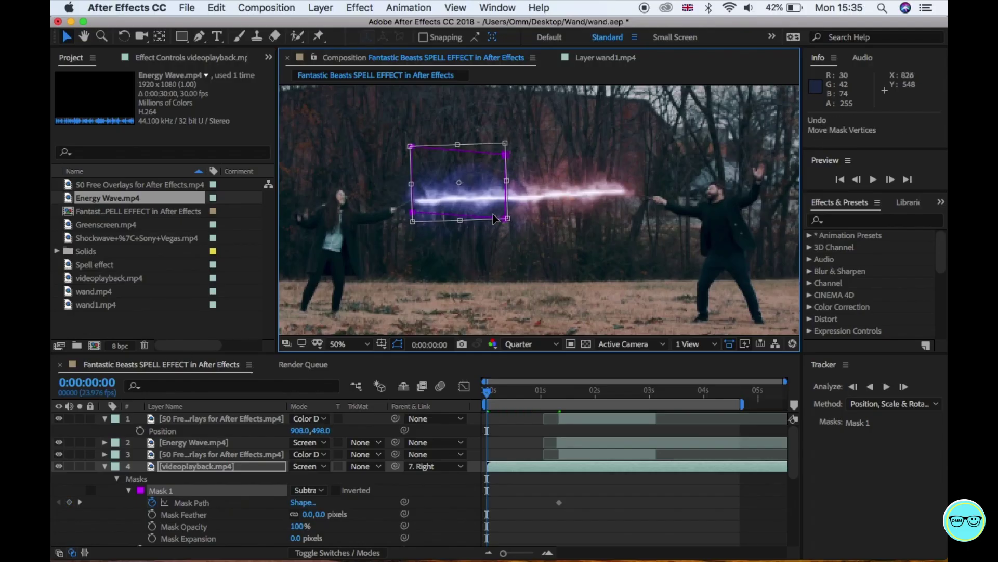
left_click_drag(470, 219, 599, 215)
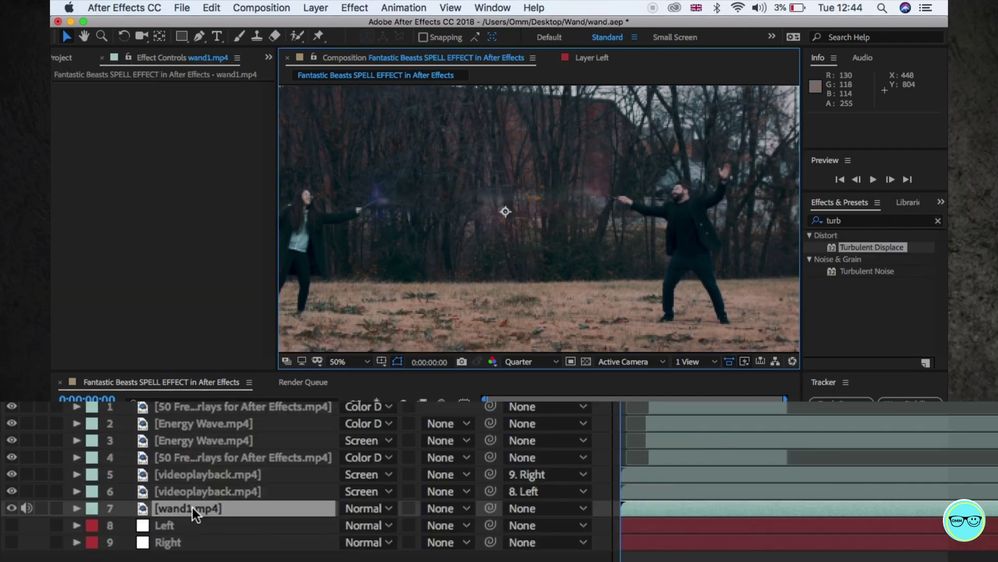
key("super+d")
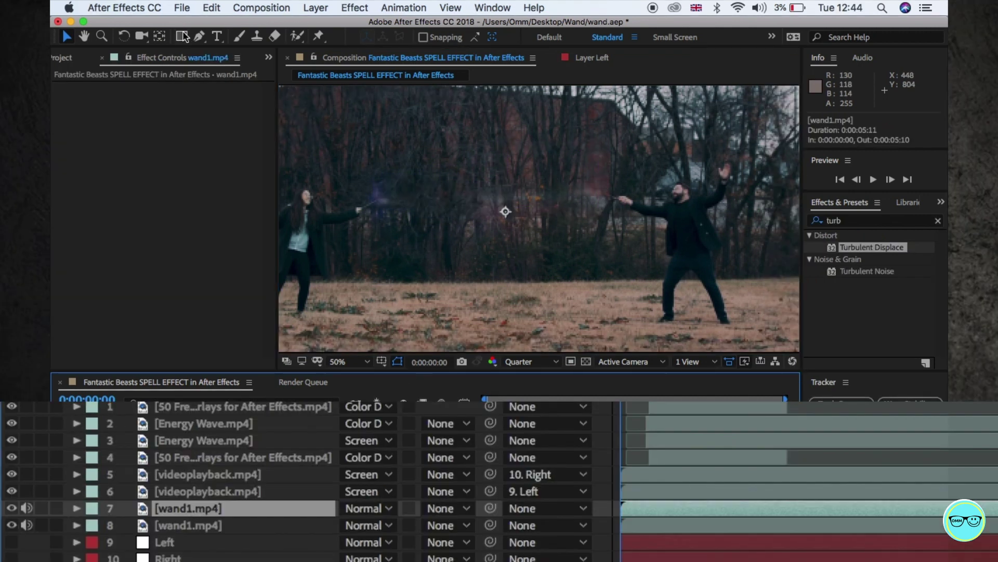
Step: Draw a curved mask between the duellists on the duplicated wand footage
key("g")
left_click(360, 167)
left_click_drag(375, 237, 365, 266)
left_click(629, 247)
left_click(621, 169)
left_click_drag(622, 175, 643, 132)
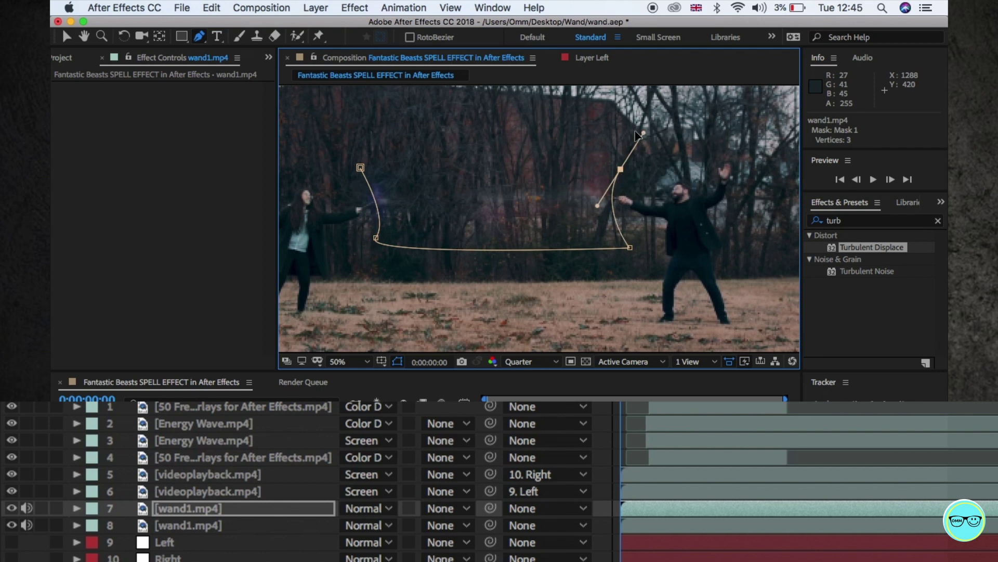
left_click(360, 168)
Step: Mute the duplicate layer's audio and feather the edge of Mask 1
left_click(26, 508)
left_click(76, 508)
scroll(99, 481, "down", 3)
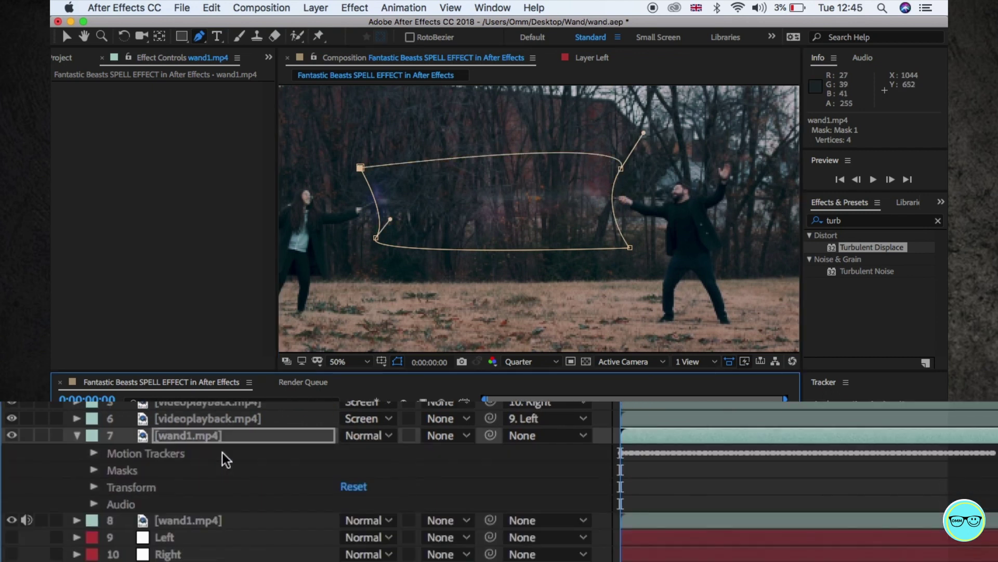
left_click(95, 471)
left_click(111, 486)
scroll(374, 488, "down", 2)
left_click_drag(385, 469, 407, 469)
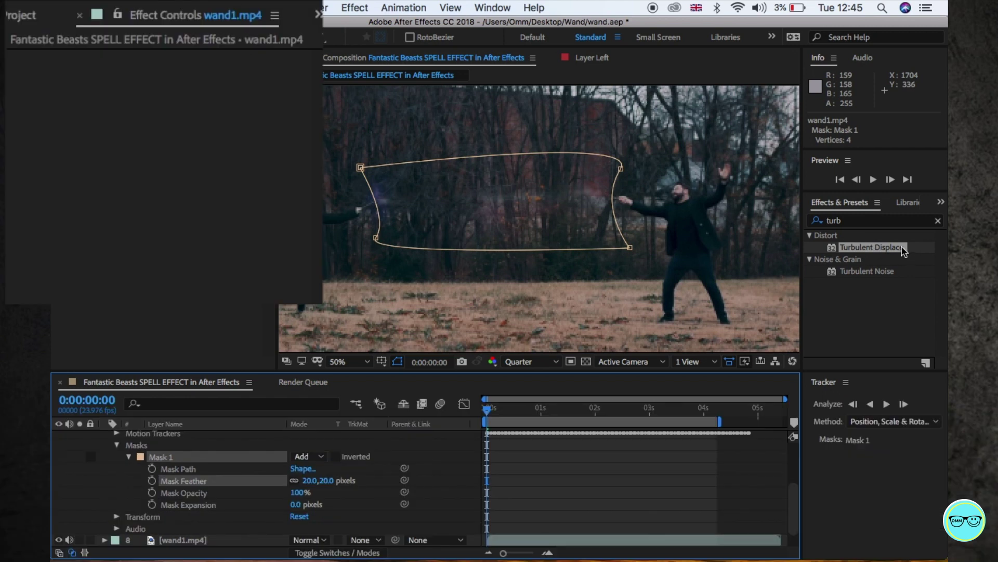
Step: Apply Turbulent Displace set to Turbulent Smoother with Amount 123 and Size 61
left_click_drag(902, 251, 414, 396)
mouse_move(373, 434)
left_mouse_down()
mouse_move(340, 460)
mouse_move(319, 439)
mouse_move(241, 462)
mouse_move(236, 445)
mouse_move(230, 510)
left_mouse_up()
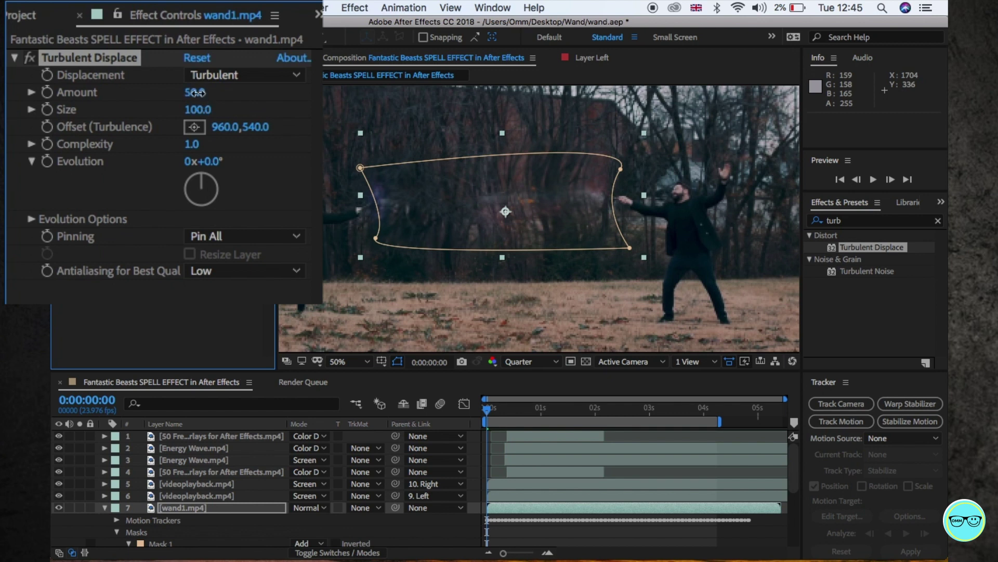
left_click_drag(195, 93, 229, 93)
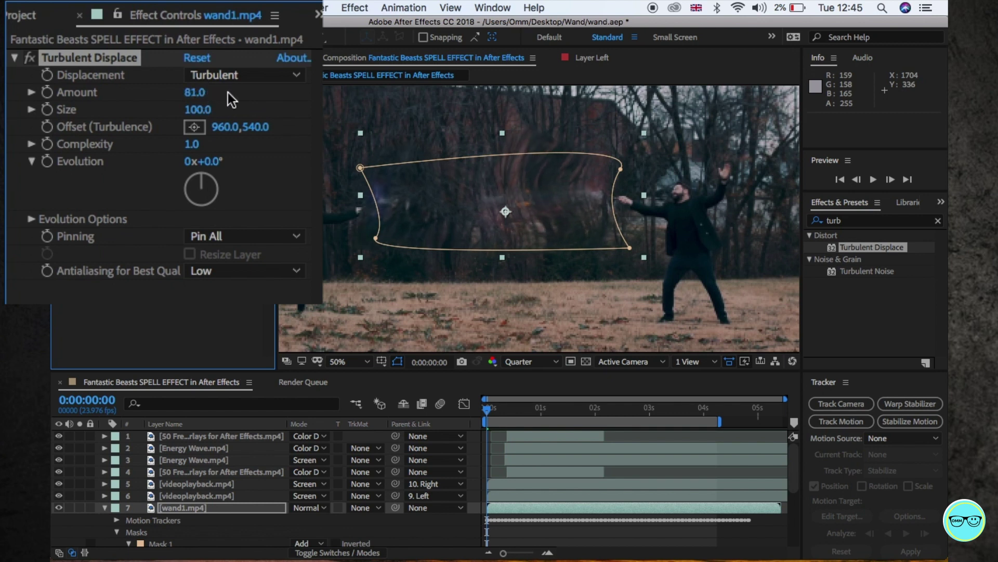
left_click(63, 484)
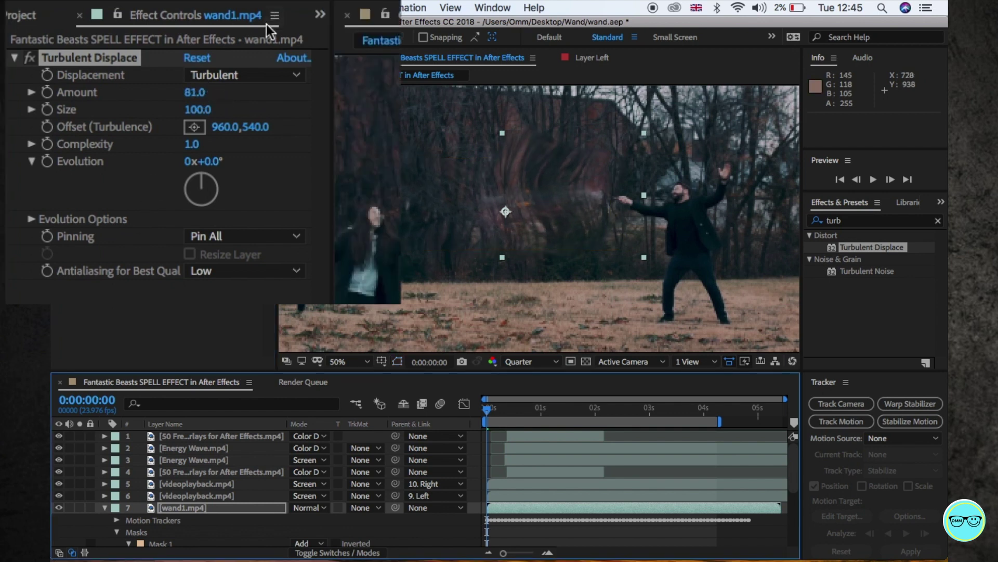
left_click(272, 76)
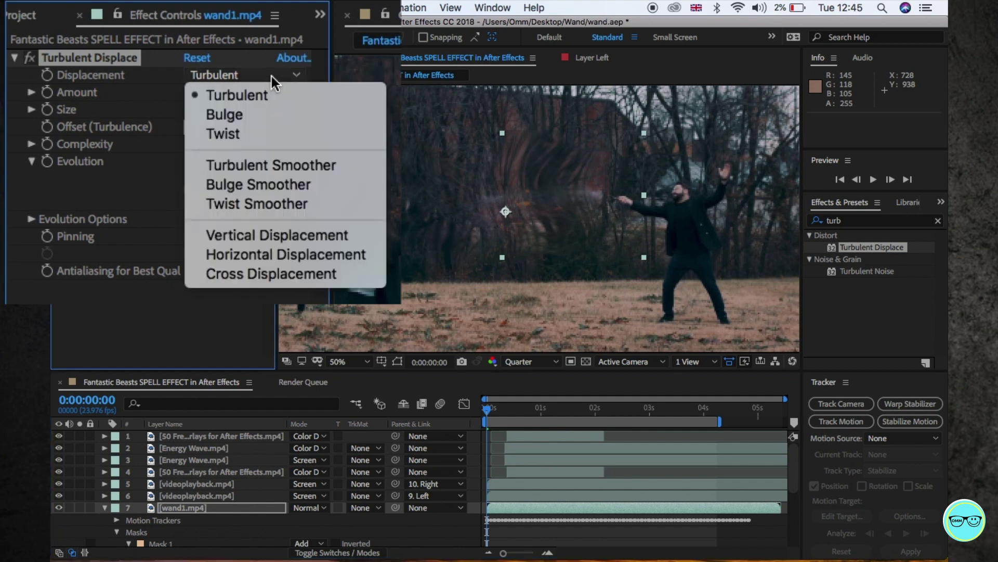
left_click(323, 168)
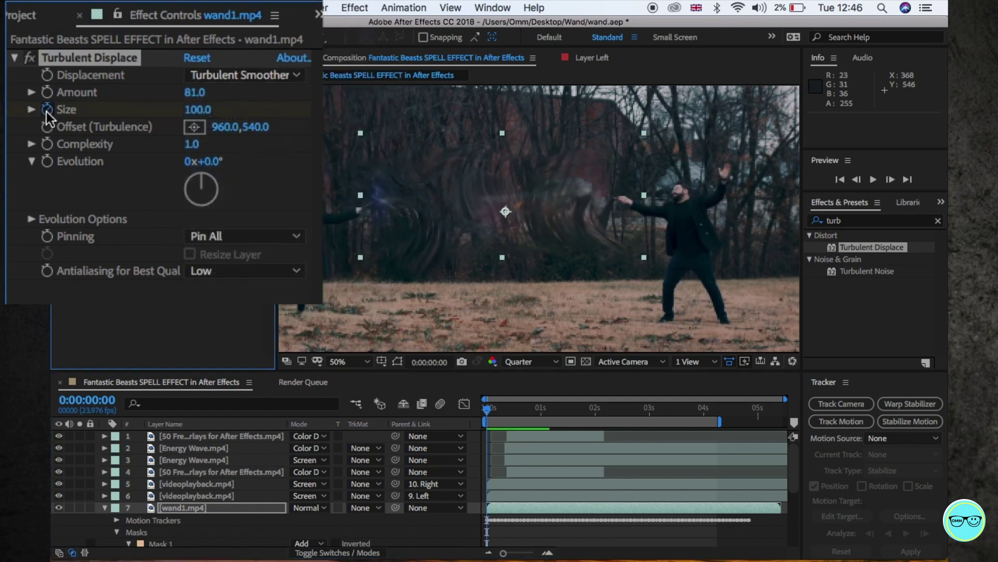
left_click(722, 410)
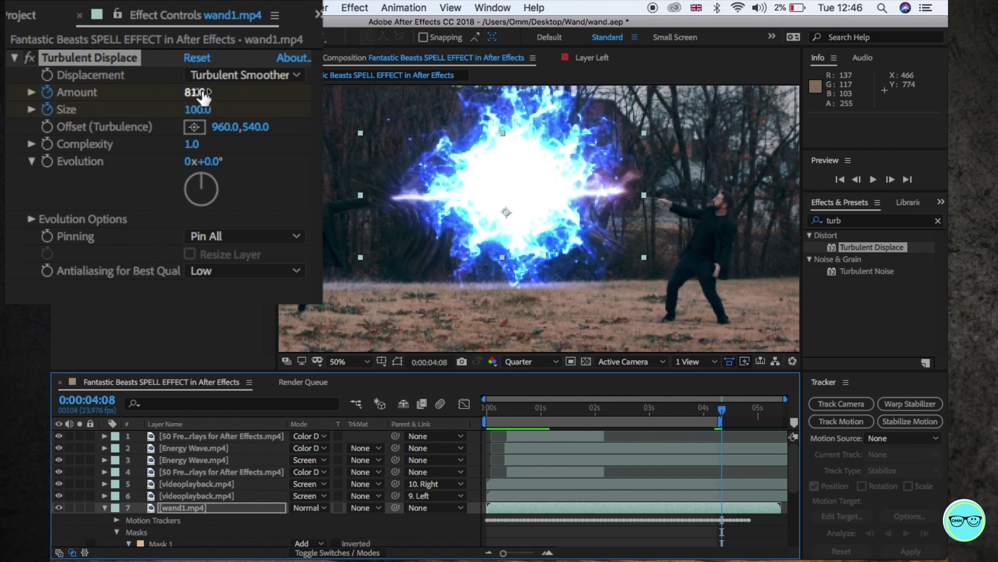
left_click_drag(203, 96, 152, 93)
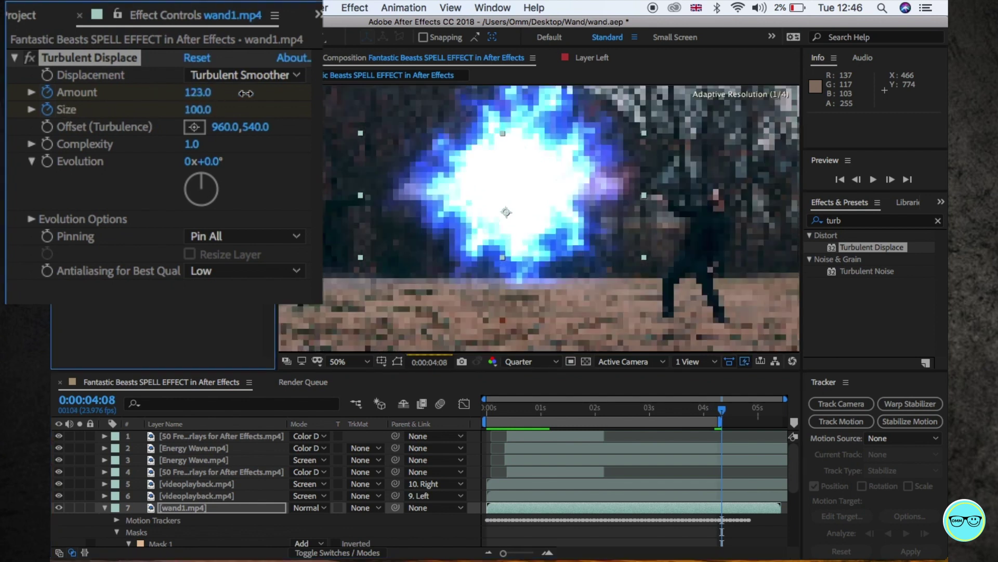
left_click_drag(199, 111, 164, 110)
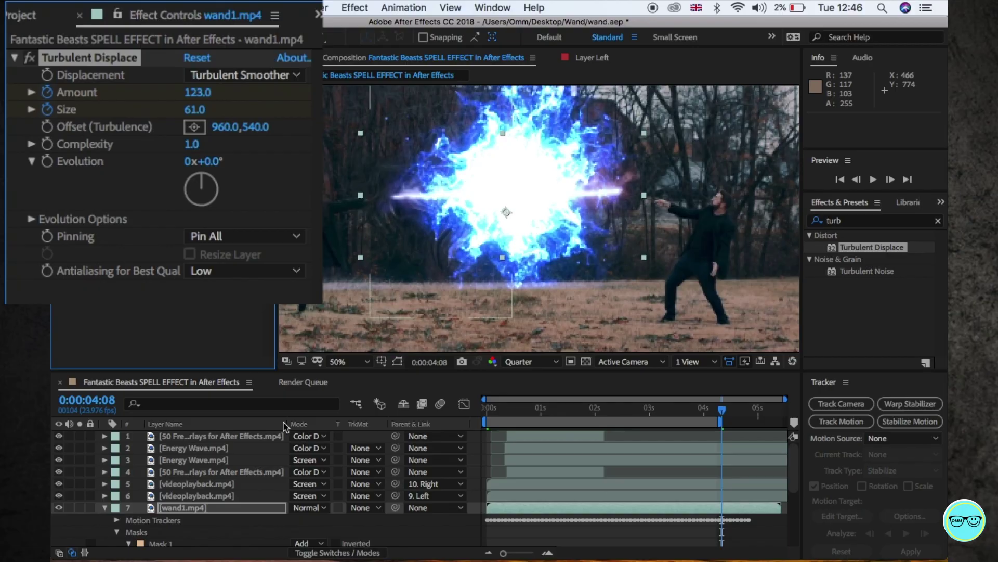